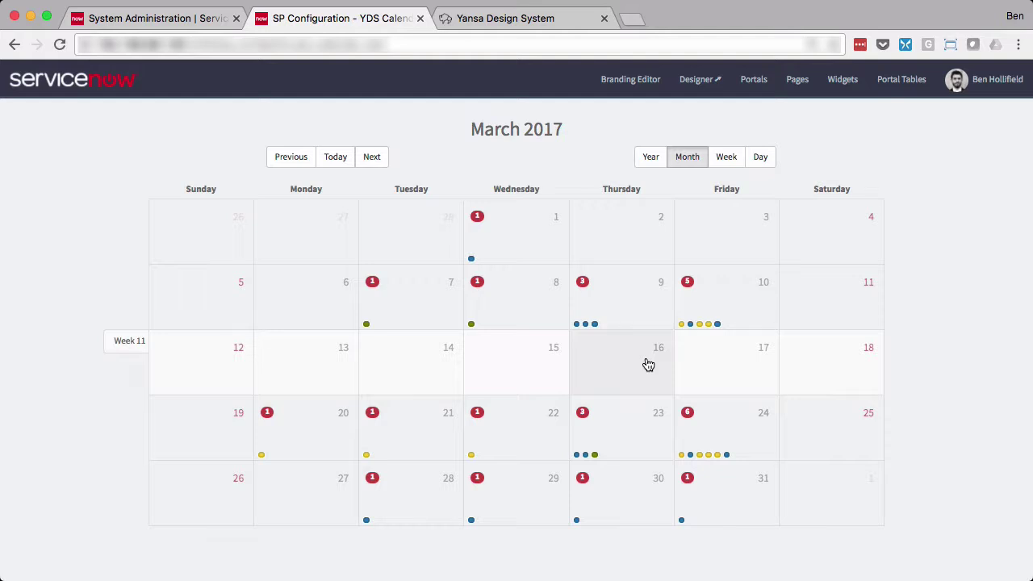
# - Preview the change events marked on March 7 to 10 and March 20 to 22 in the month calendar
pyautogui.moveTo(577, 326)
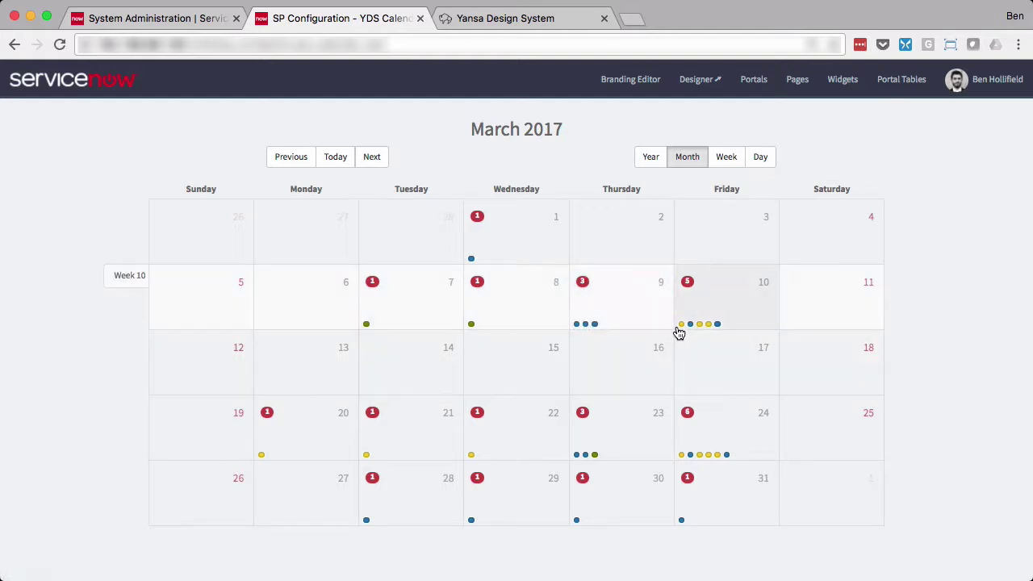
pyautogui.moveTo(683, 330)
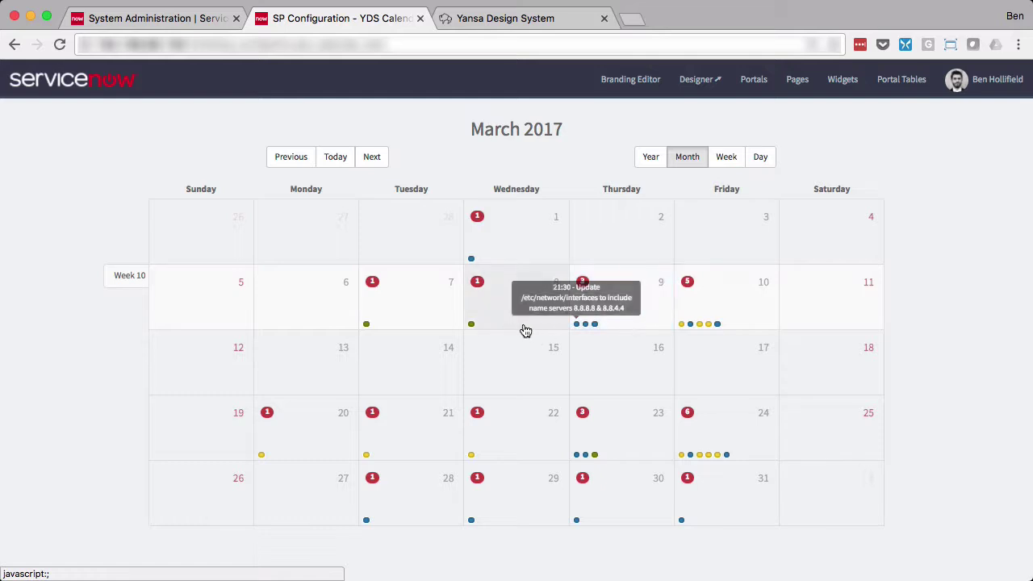
pyautogui.moveTo(474, 327)
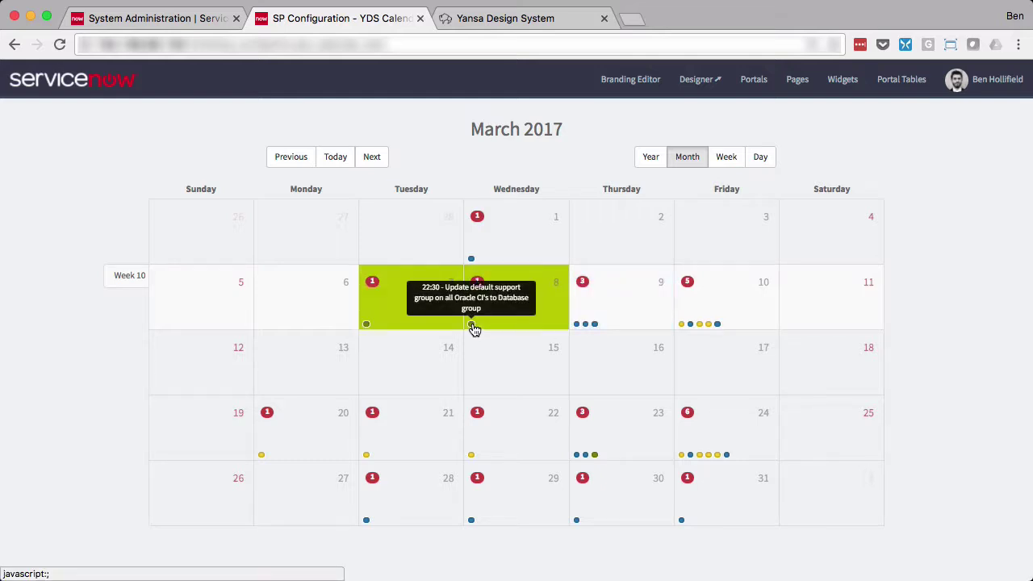
pyautogui.moveTo(367, 458)
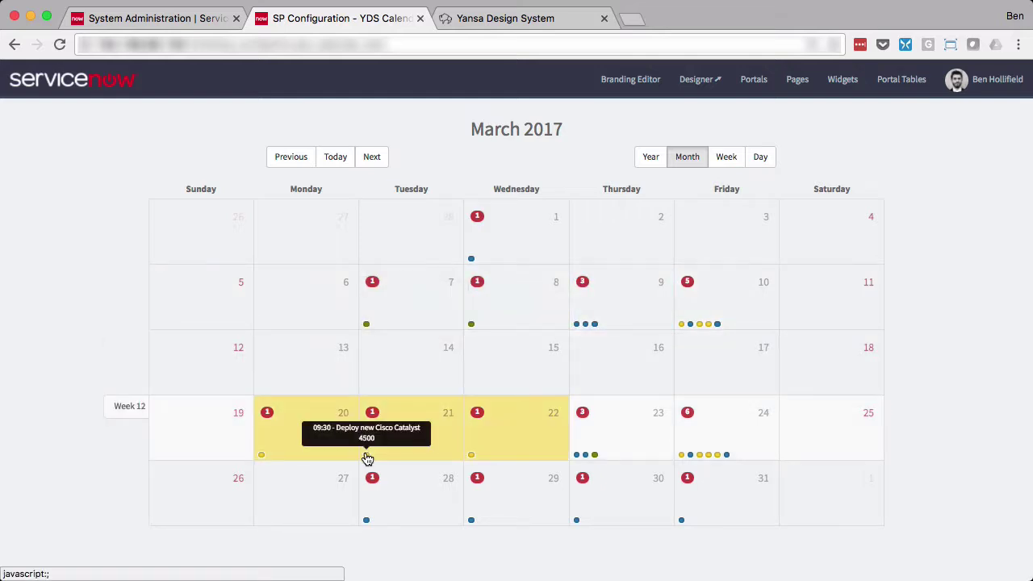
pyautogui.moveTo(366, 328)
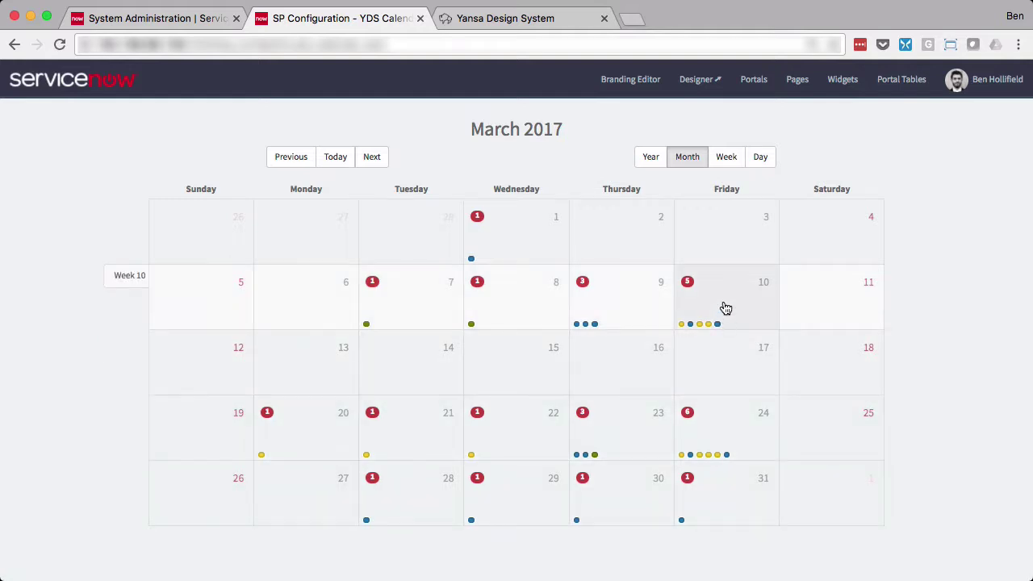
# - Open the change "A failed RAID controller card needs to be replaced on PSORA1" from March 10, review its whole form and close it
pyautogui.click(724, 307)
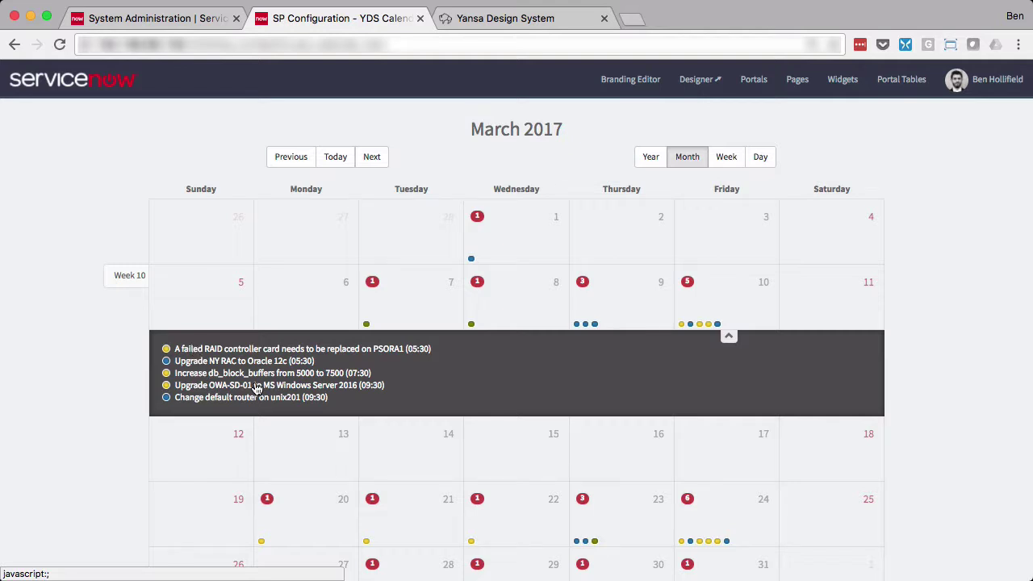
pyautogui.click(204, 350)
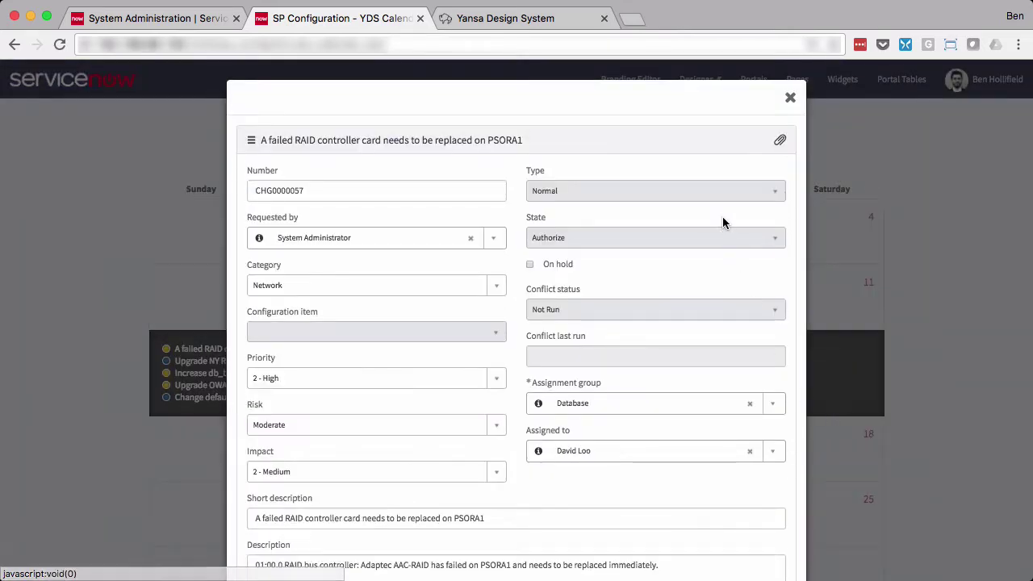
pyautogui.scroll(-5, 721, 216)
pyautogui.scroll(-2, 722, 219)
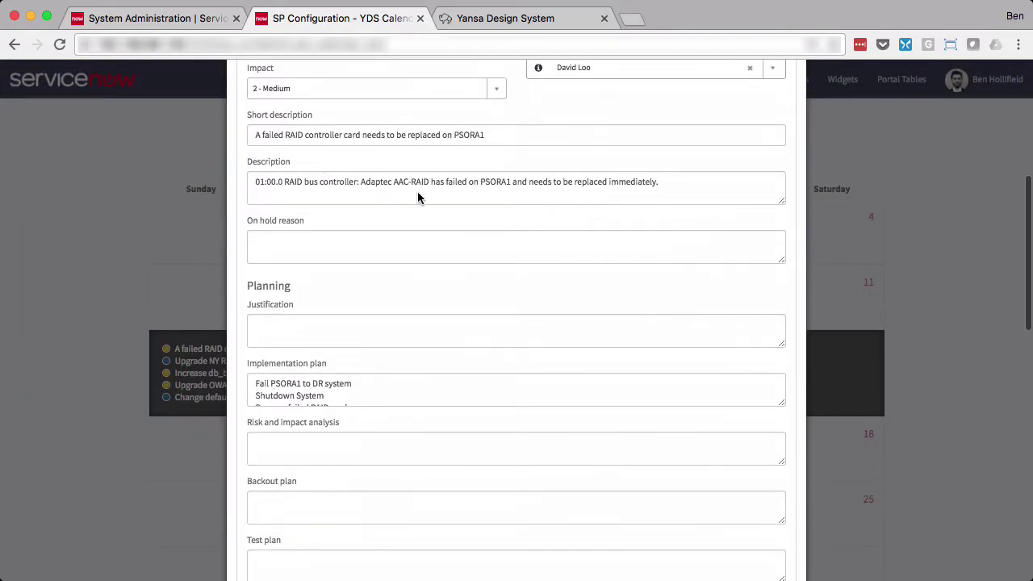
pyautogui.scroll(-8, 522, 223)
pyautogui.scroll(-2, 523, 219)
pyautogui.scroll(12, 523, 218)
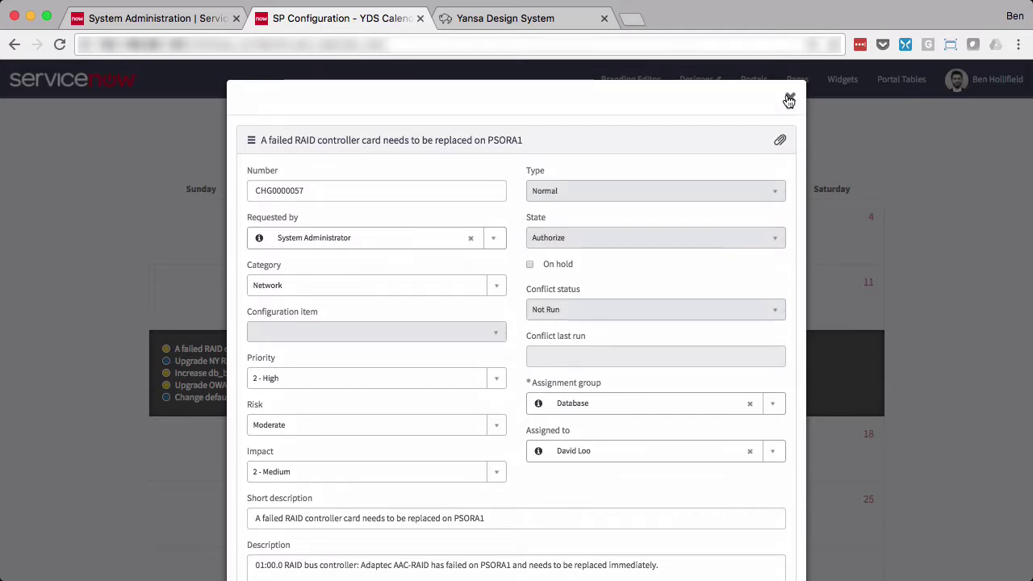
pyautogui.click(790, 97)
# - Expand the event lists for March 9 and March 8, ending with March 9
pyautogui.click(611, 304)
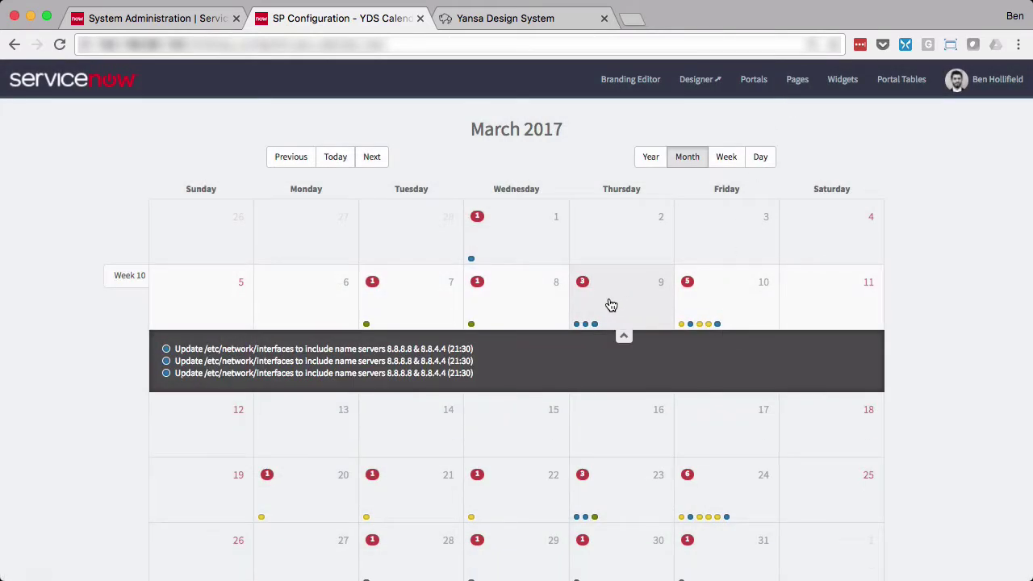
pyautogui.click(526, 303)
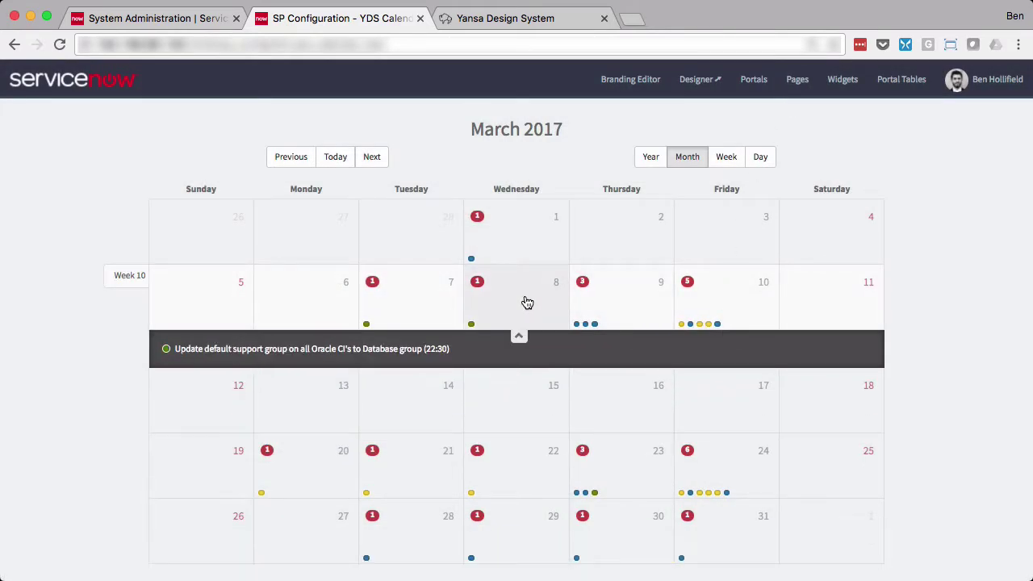
pyautogui.click(632, 300)
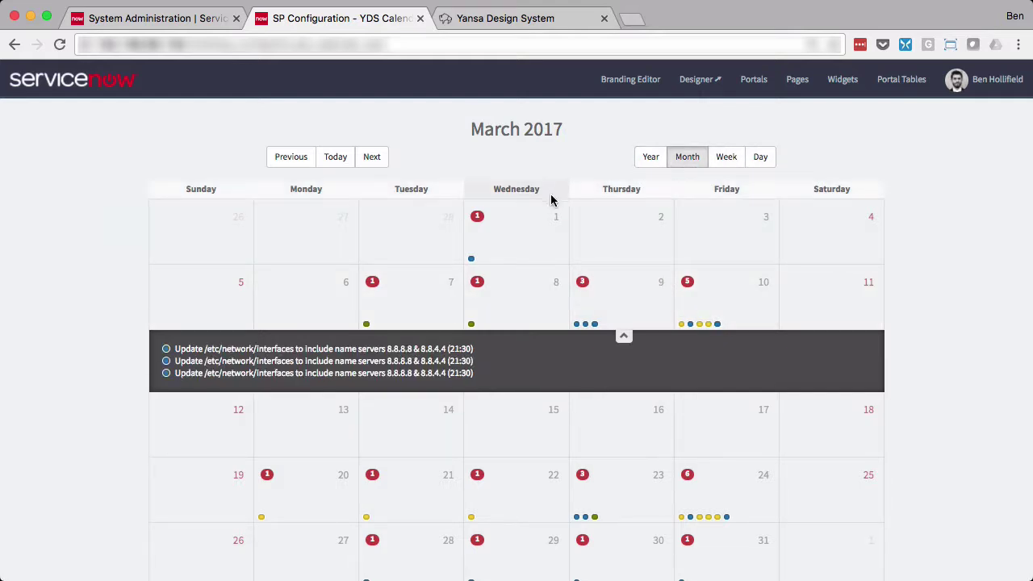
# - Open the day view for March 10 to review its scheduled changes, and switch to that week's view
pyautogui.click(765, 284)
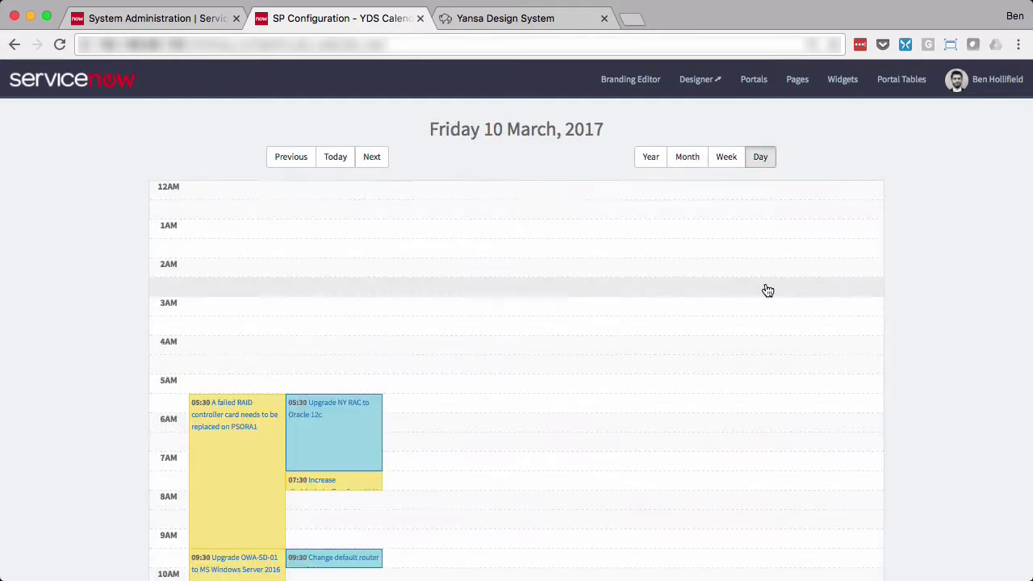
pyautogui.scroll(-5, 767, 290)
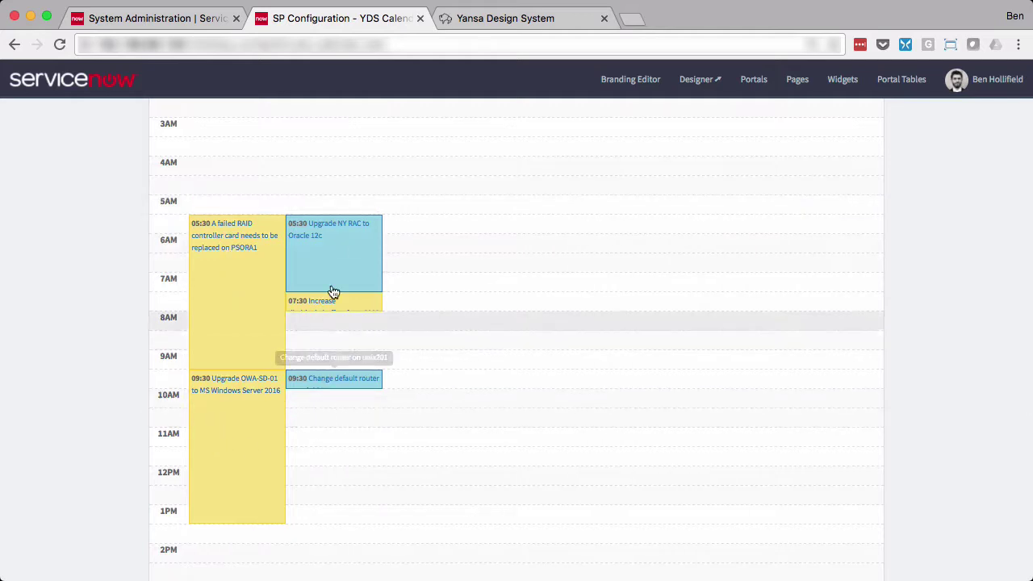
pyautogui.scroll(5, 657, 289)
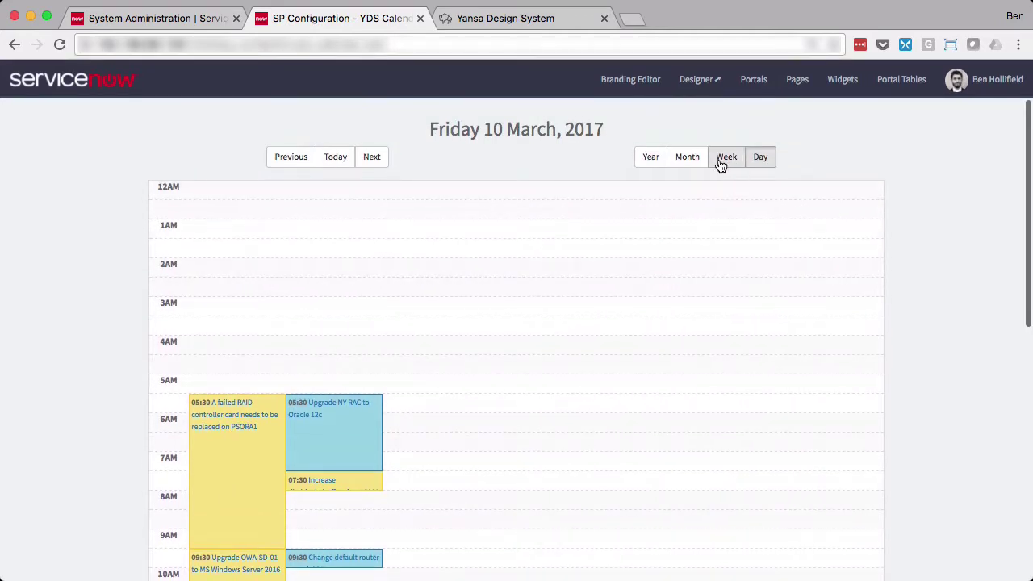
pyautogui.click(724, 159)
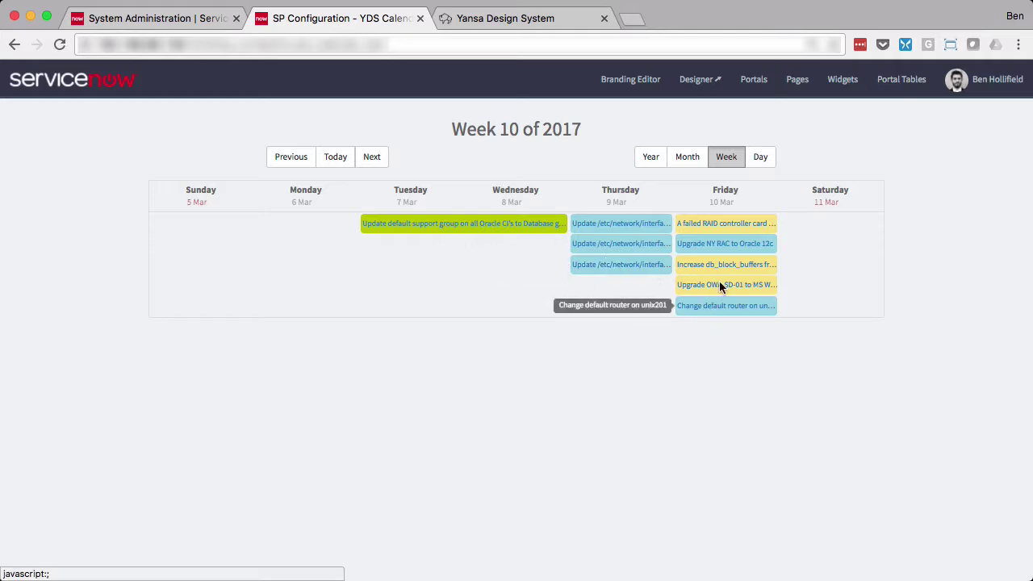
# - Browse the 2017 year view, list February's changes, and open the February and January month calendars
pyautogui.click(649, 158)
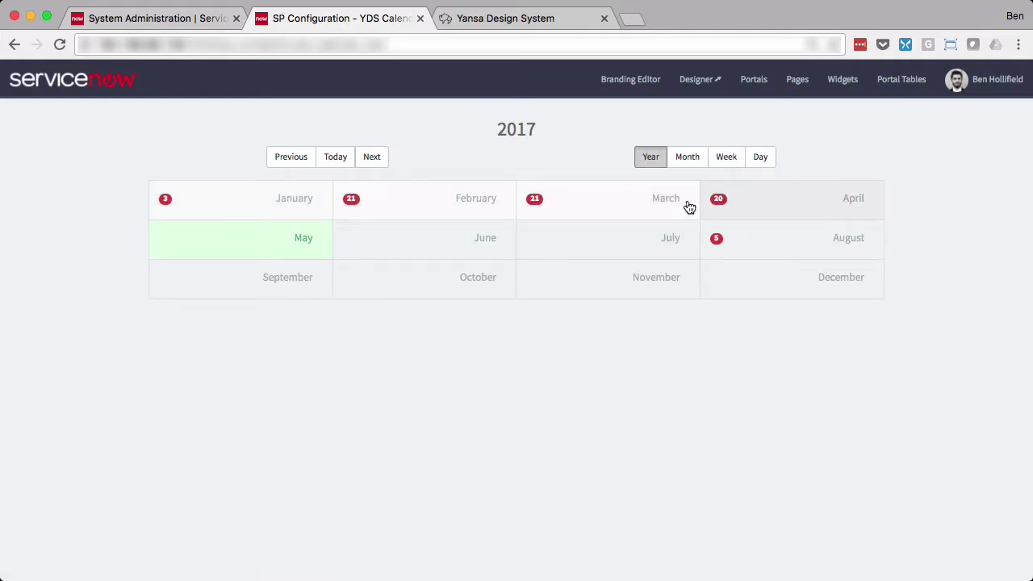
pyautogui.click(429, 205)
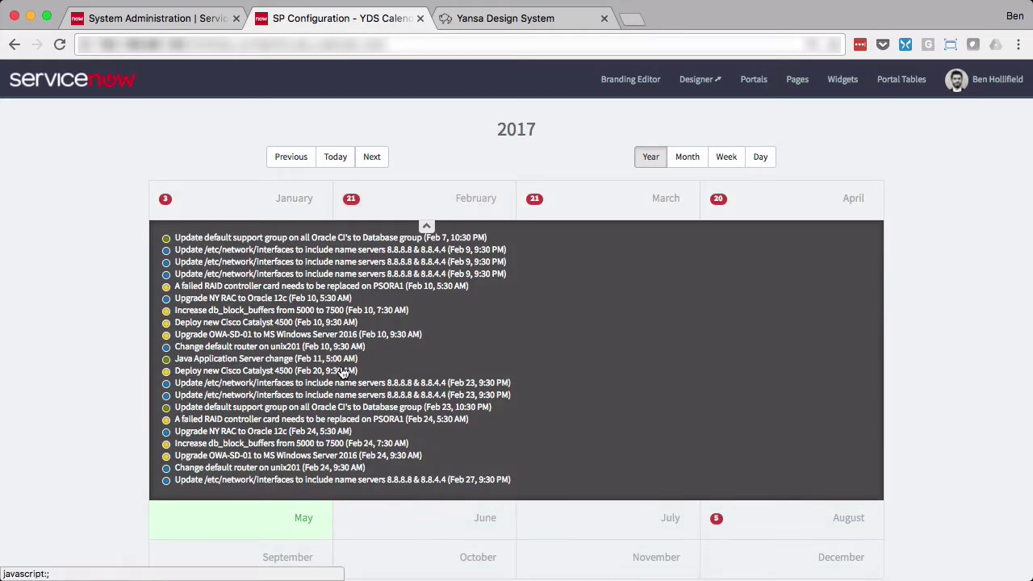
pyautogui.click(469, 207)
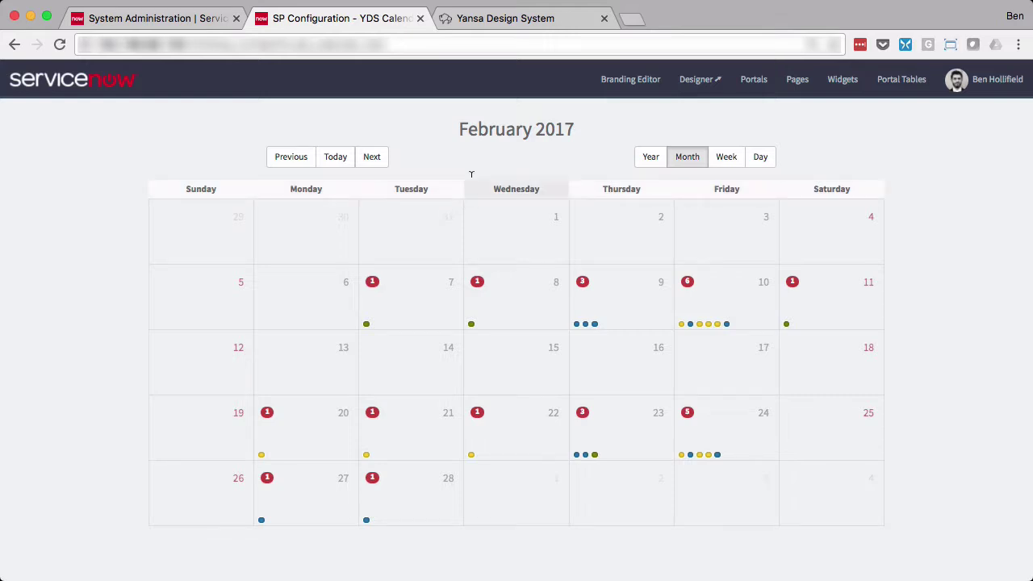
pyautogui.click(299, 165)
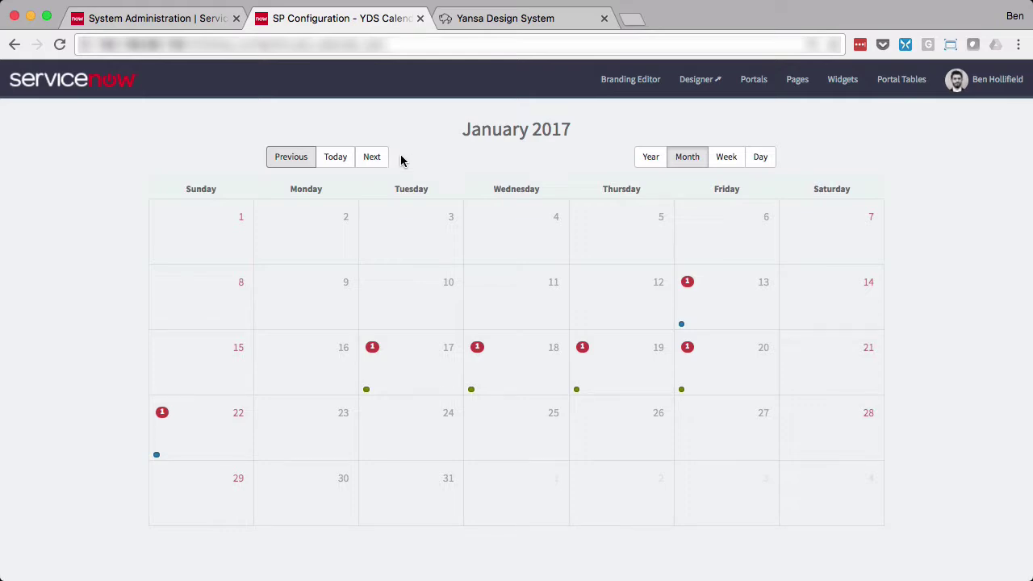
# - In the ServiceNow administration tab, open the YDS calendar "Open Change Requests" and its "High Priority Open Changes" time series
pyautogui.click(105, 17)
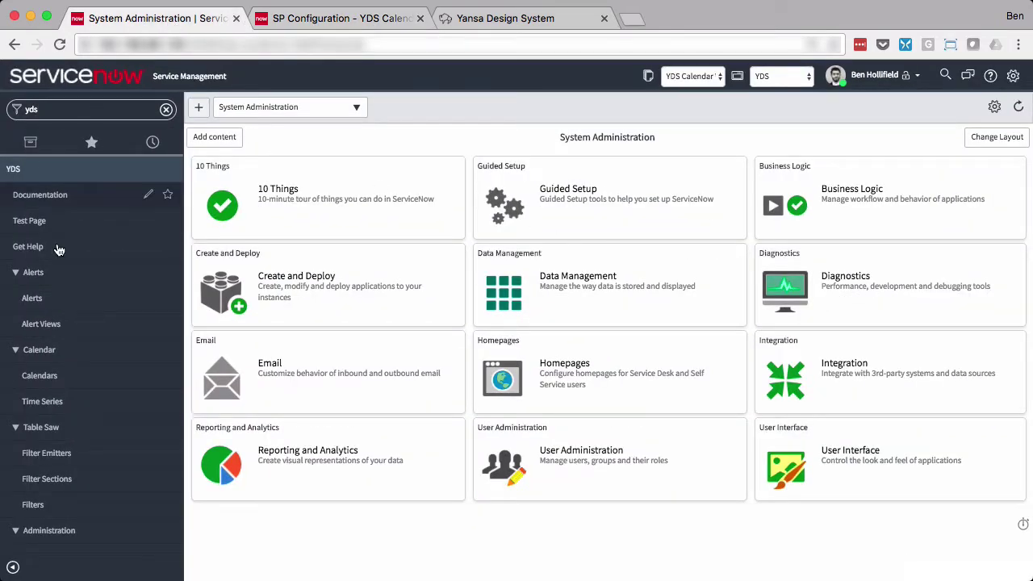
pyautogui.click(36, 376)
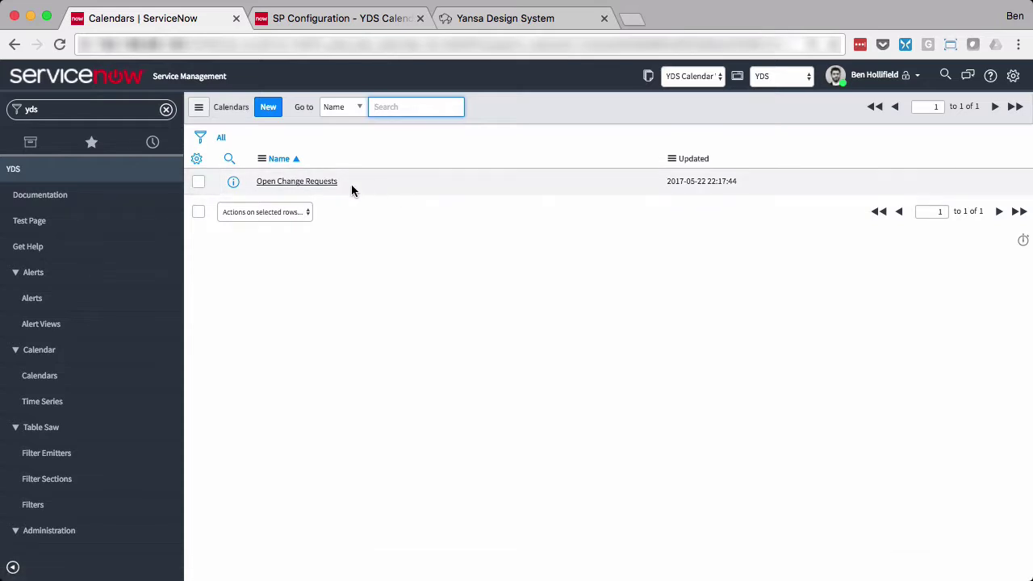
pyautogui.click(320, 182)
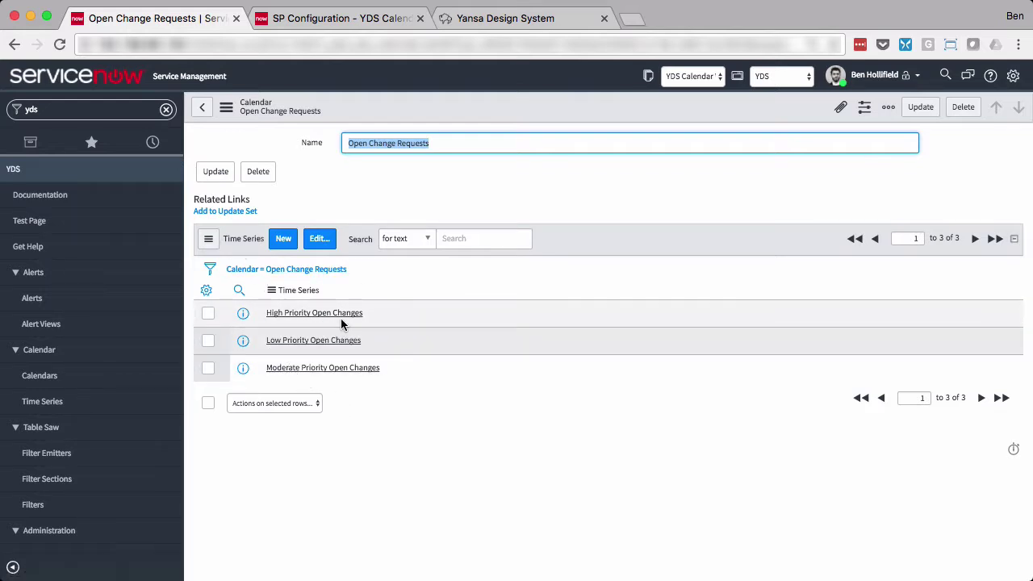
pyautogui.click(311, 319)
pyautogui.click(311, 320)
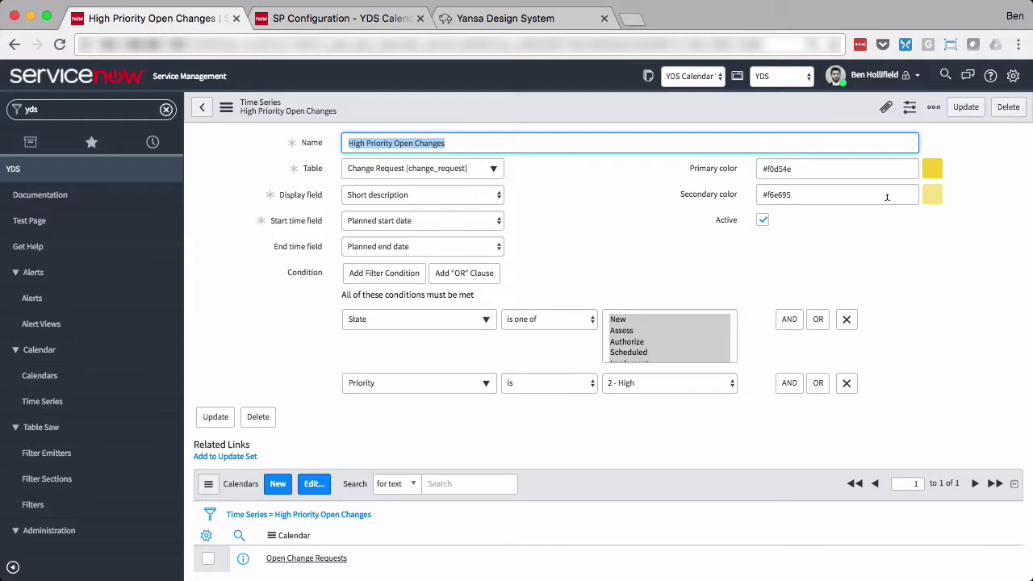
# - Change the time series name to "Critical Priority Open Changes" and its Priority condition to "1 - Critical"
pyautogui.doubleClick(351, 143)
pyautogui.write('Critical')
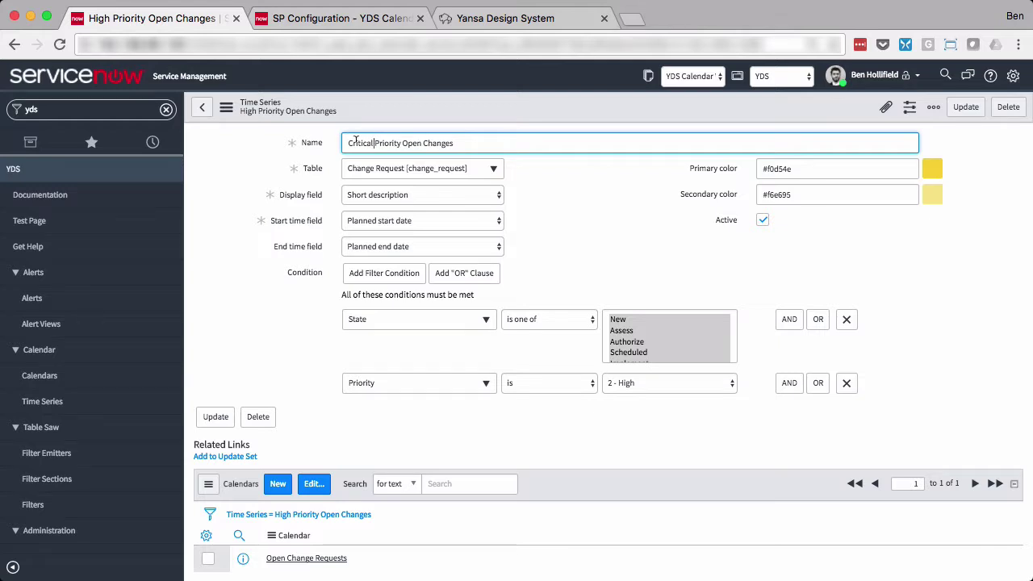
pyautogui.click(639, 383)
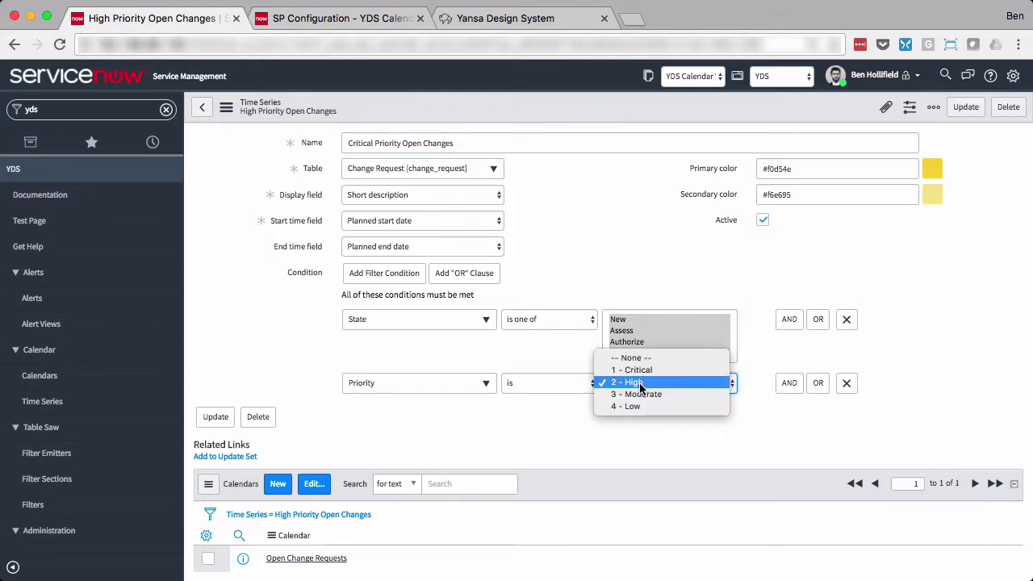
pyautogui.click(648, 371)
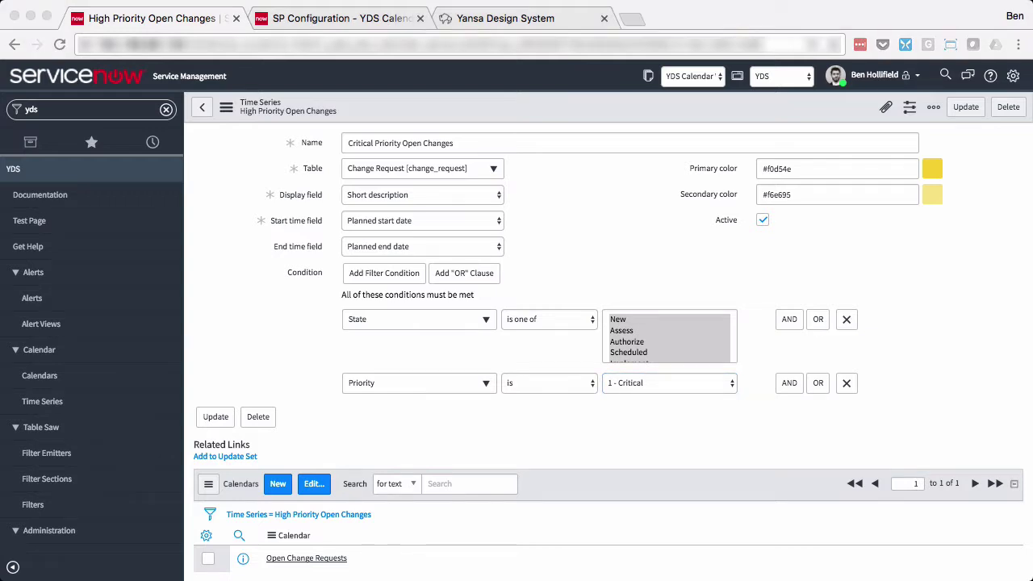
# - Set the primary color to #c71e00 and the secondary color to #FF6347, and insert the time series as a new record
pyautogui.click(925, 305)
pyautogui.moveTo(797, 168); pyautogui.dragTo(748, 160)
pyautogui.write('#c71e00')
pyautogui.press('Tab')
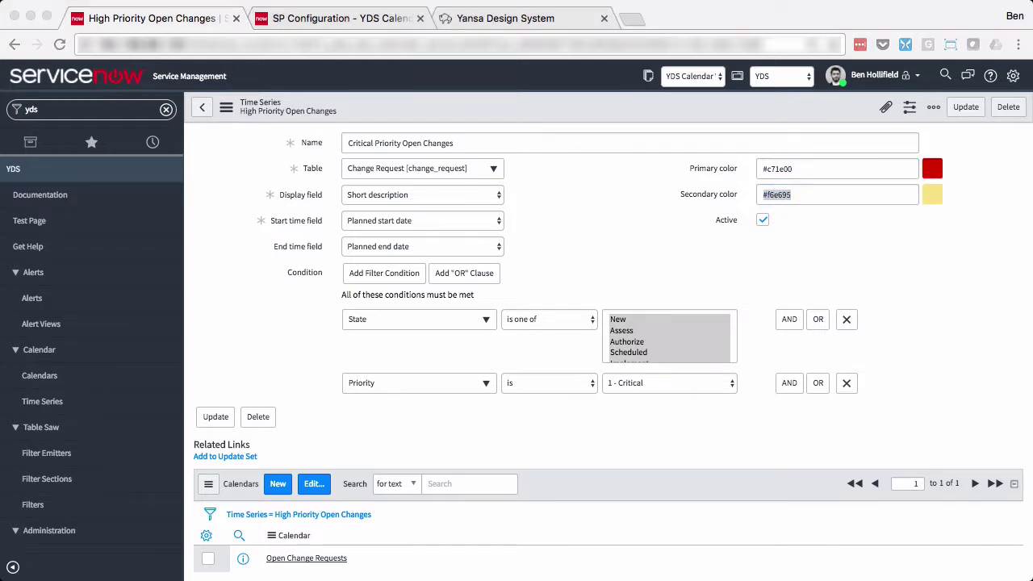
pyautogui.click(835, 200)
pyautogui.moveTo(823, 189); pyautogui.dragTo(751, 188)
pyautogui.write('#FF6347')
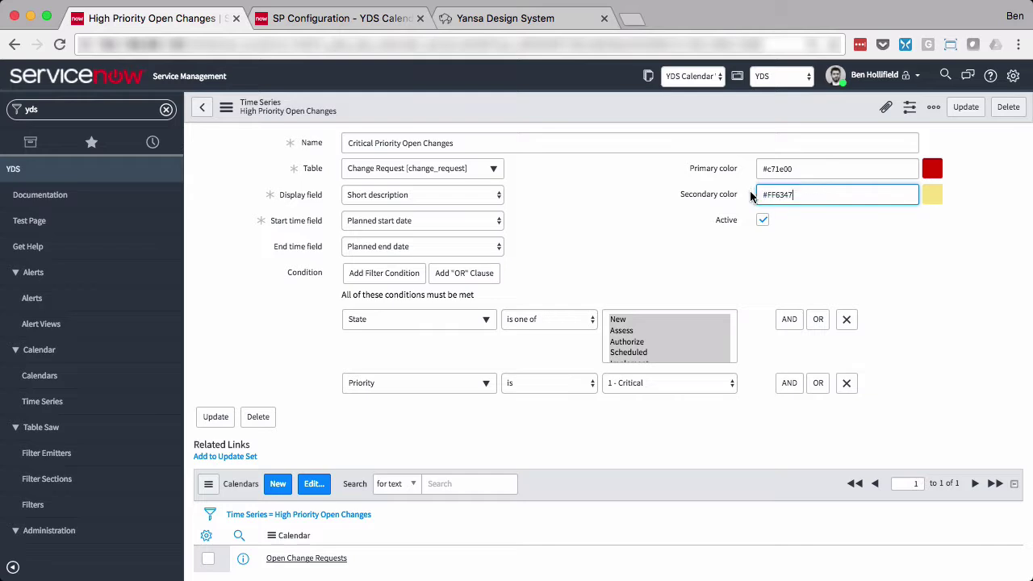
pyautogui.rightClick(673, 116)
pyautogui.click(691, 146)
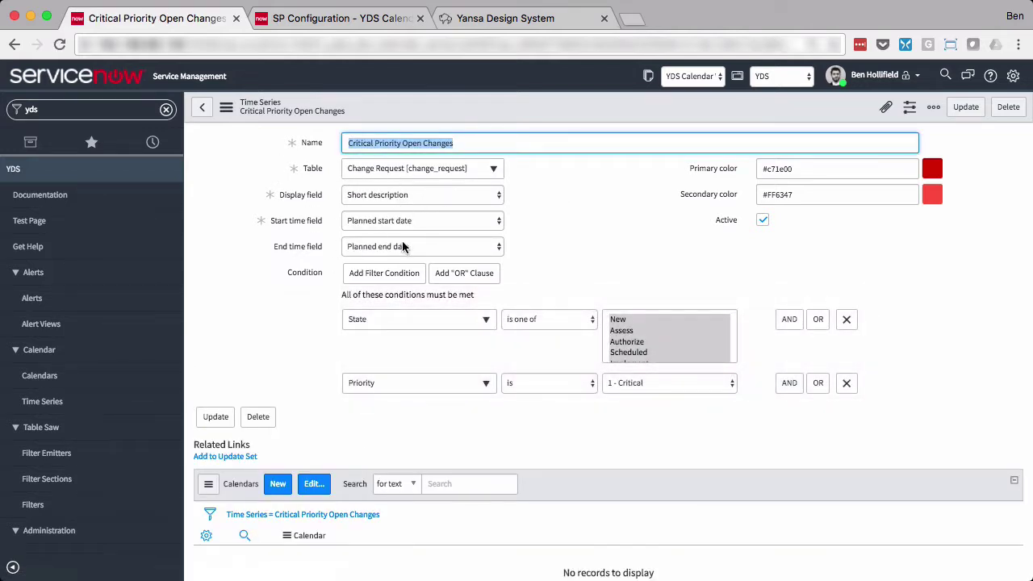
# - Return to the "Open Change Requests" calendar, add "Critical Priority Open Changes" to its time series and save
pyautogui.click(201, 110)
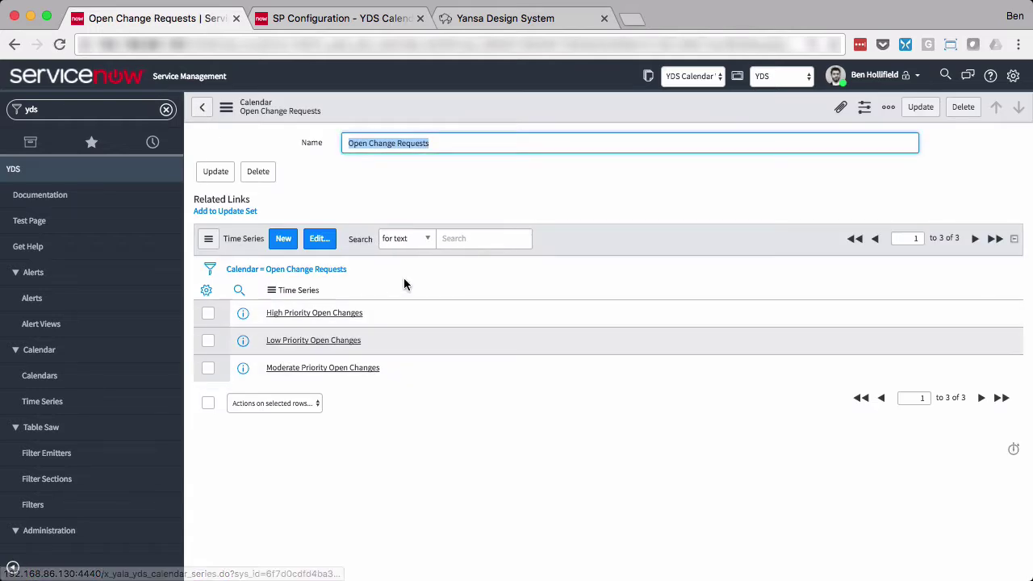
pyautogui.click(319, 236)
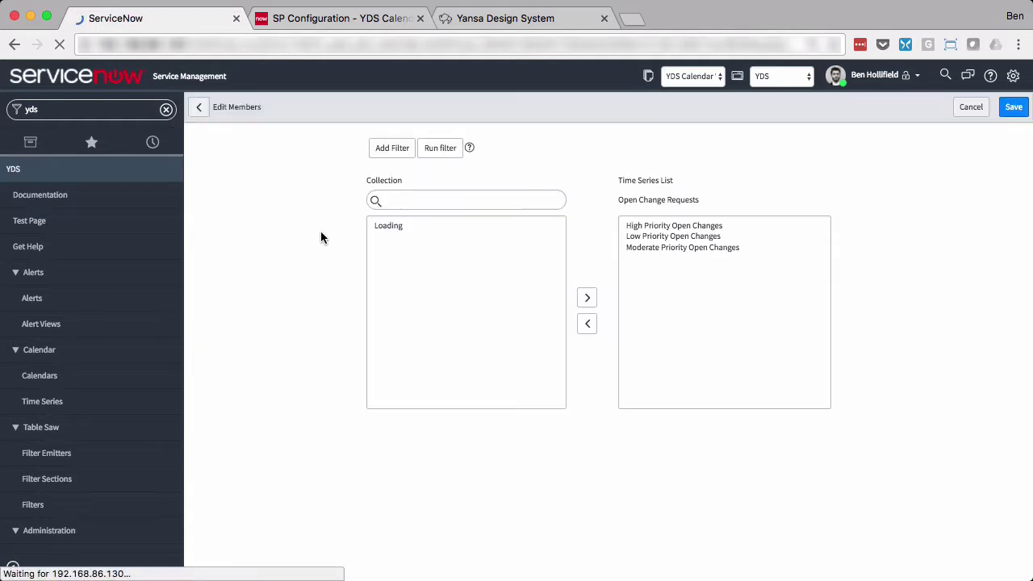
pyautogui.doubleClick(405, 255)
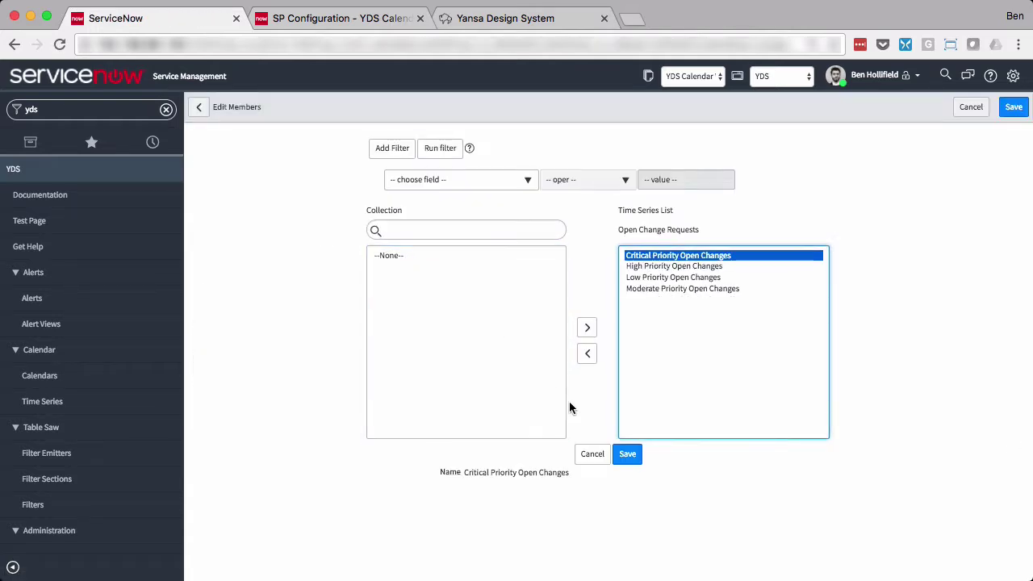
pyautogui.click(624, 456)
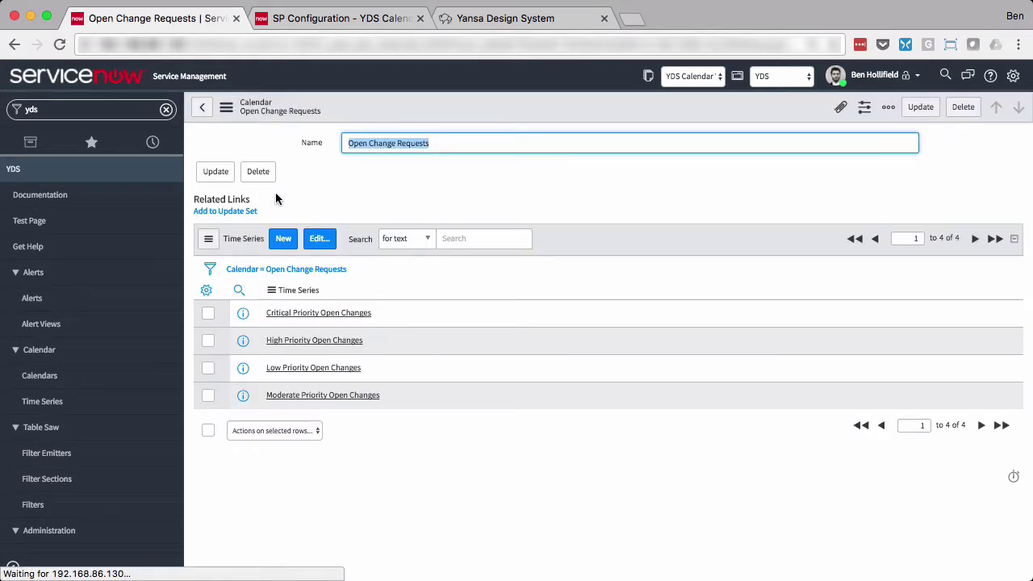
# - Switch to the Service Portal calendar page and reload it
pyautogui.click(329, 25)
pyautogui.click(59, 45)
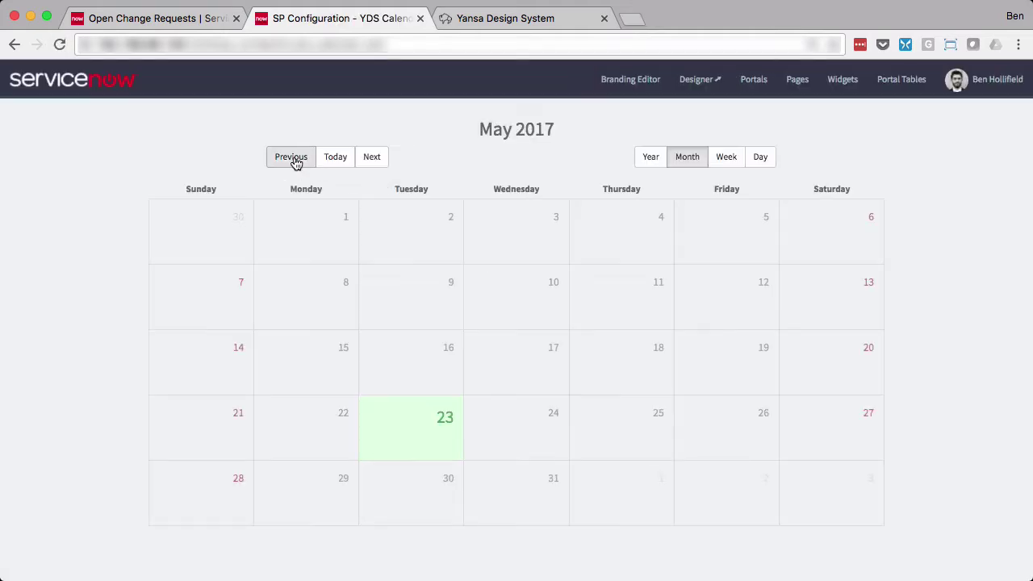
# - Go back to January 2017 in the month view and expand the event list for January 17
pyautogui.click(292, 159)
pyautogui.click(291, 159)
pyautogui.click(290, 159)
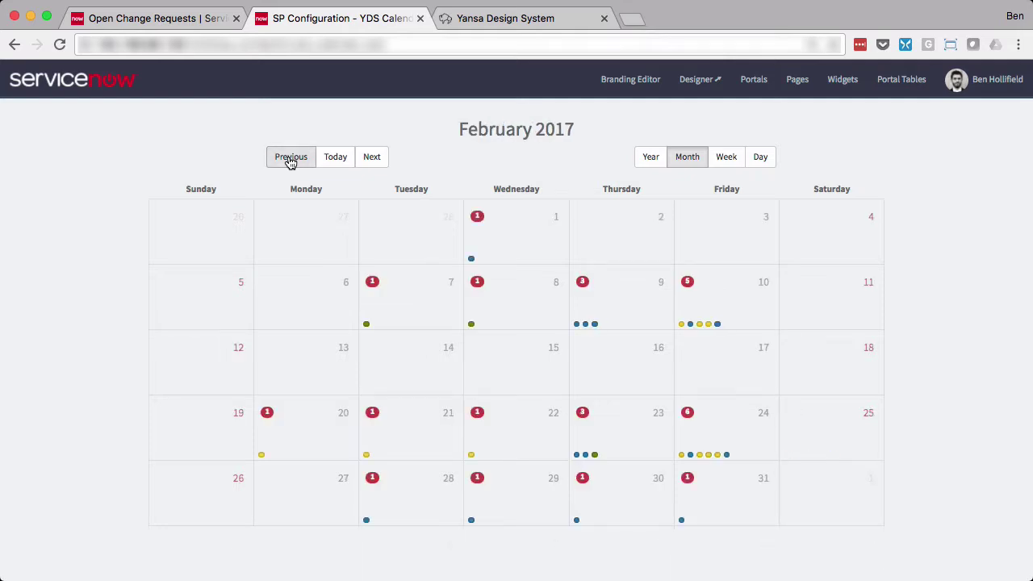
pyautogui.click(291, 158)
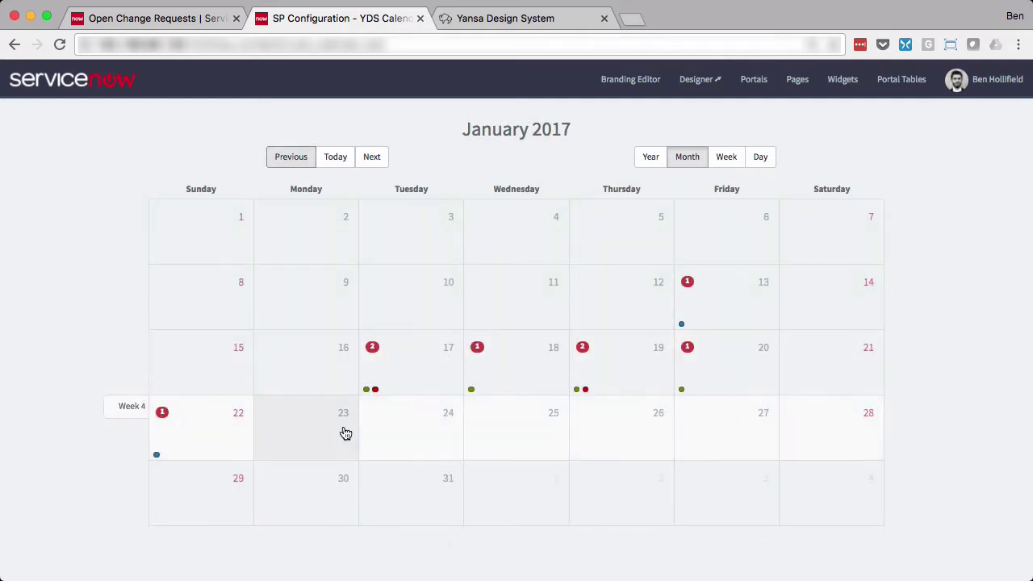
pyautogui.click(410, 380)
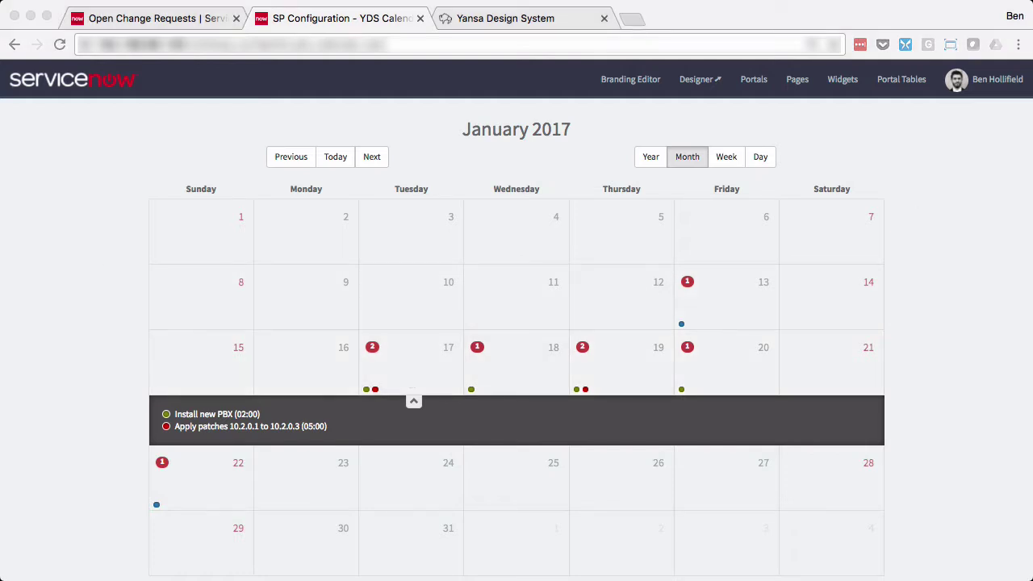
# - Preview the calendar page in the iPhone 6 mobile device emulation and look over the January month view
pyautogui.press('super+shift+m')
pyautogui.scroll(-1, 607, 256)
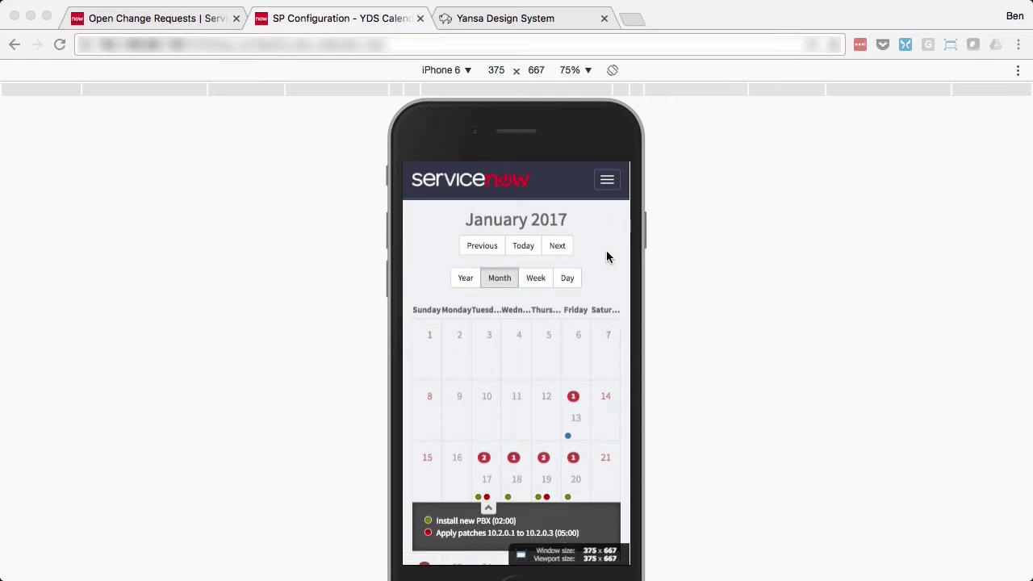
pyautogui.scroll(-1, 607, 257)
pyautogui.scroll(-1, 607, 256)
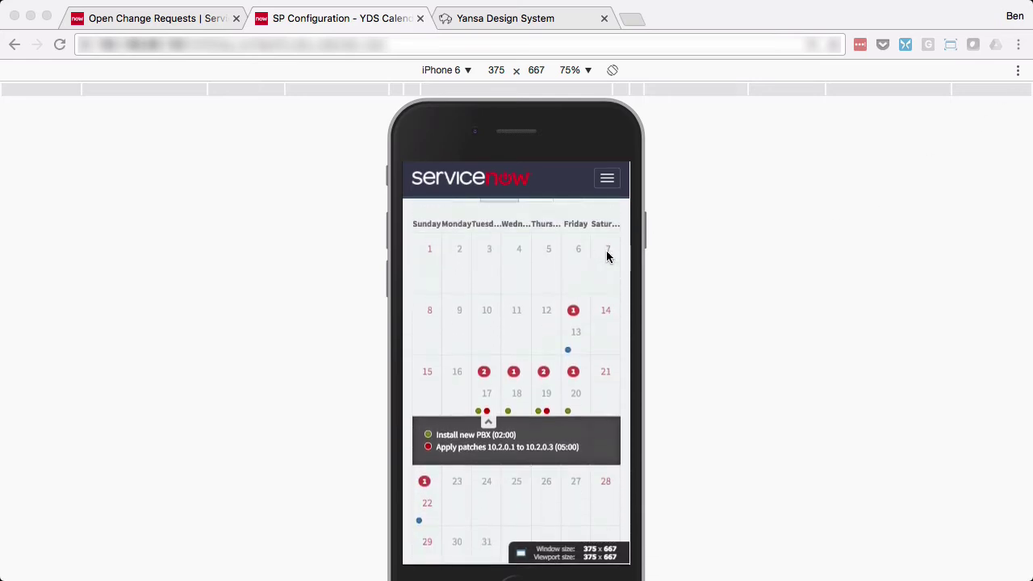
pyautogui.scroll(2, 606, 256)
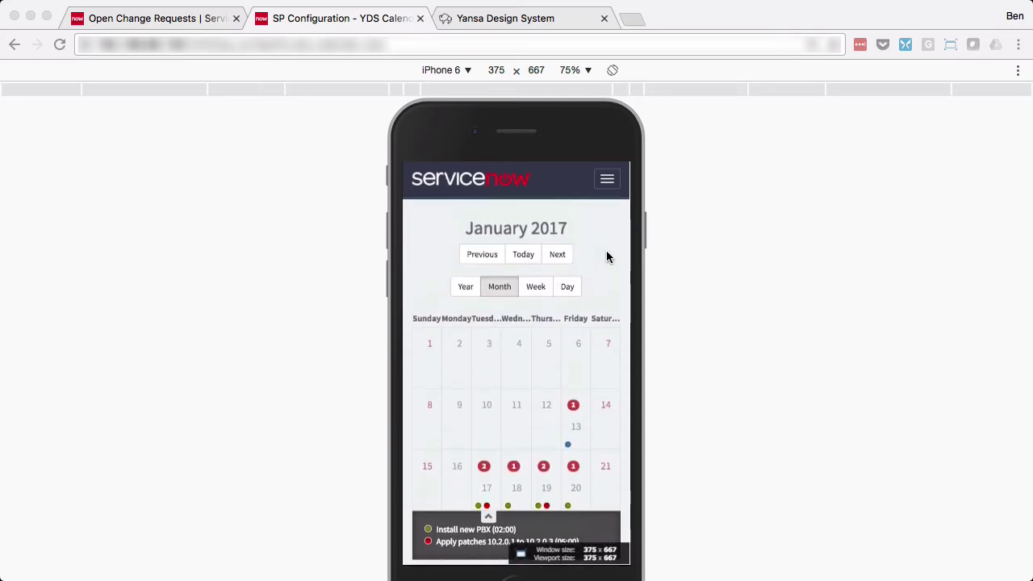
# - Show the mobile calendar's year view, open January, view its week layout and return to the month view
pyautogui.click(464, 289)
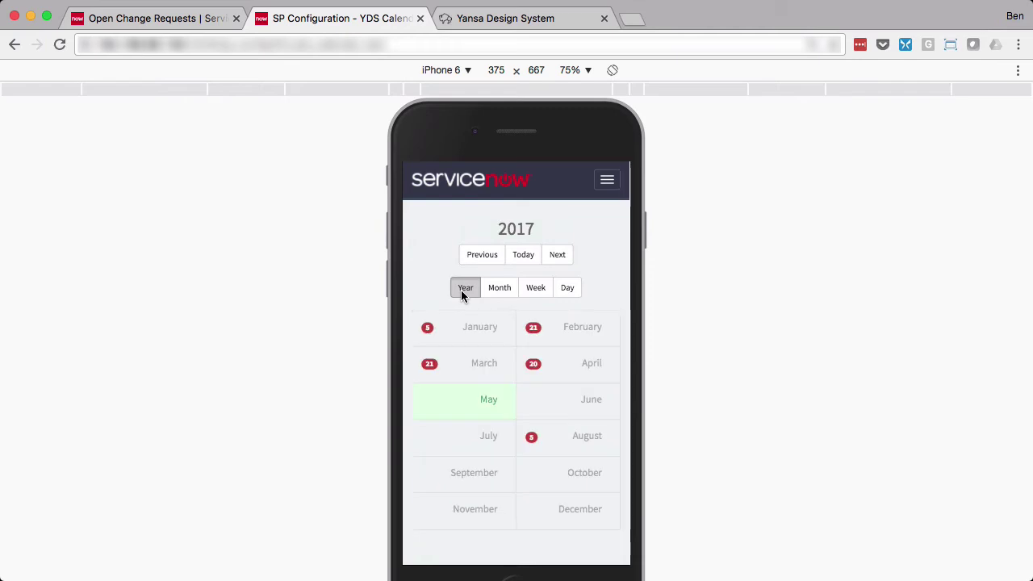
pyautogui.click(474, 334)
pyautogui.click(541, 289)
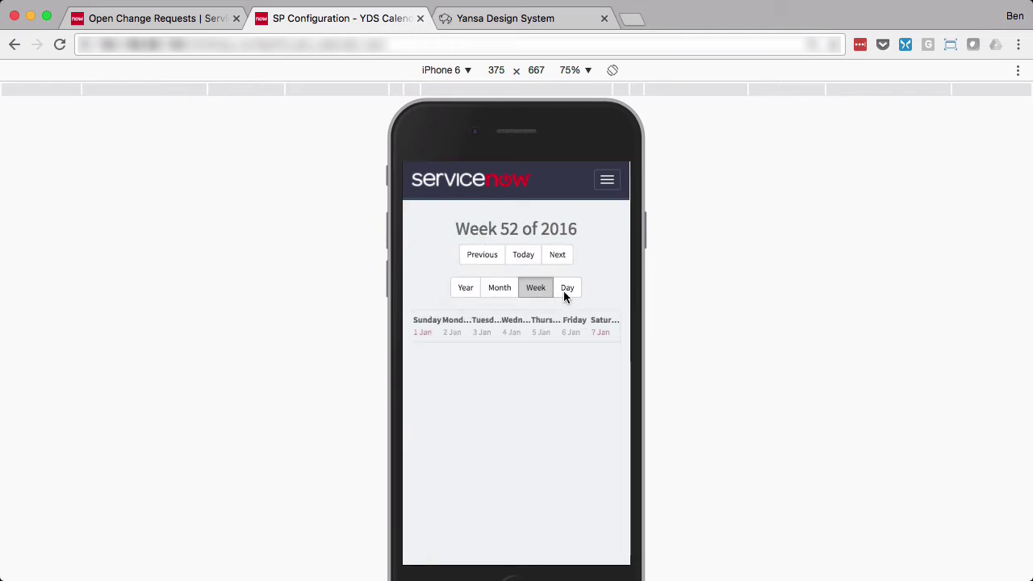
pyautogui.click(502, 289)
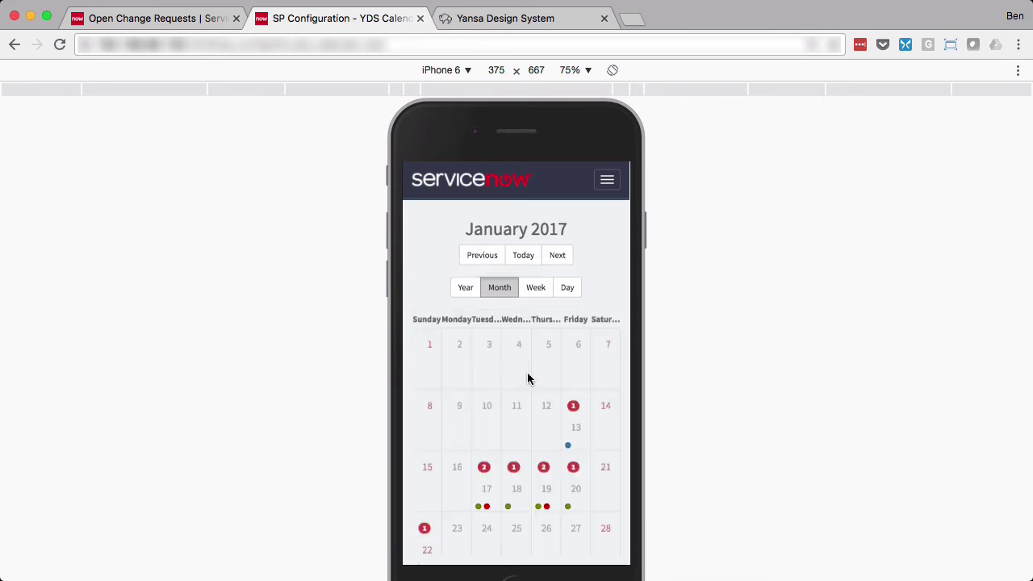
# - Open the day view for January 18, 2017 in the mobile preview and look through its hourly schedule
pyautogui.click(516, 493)
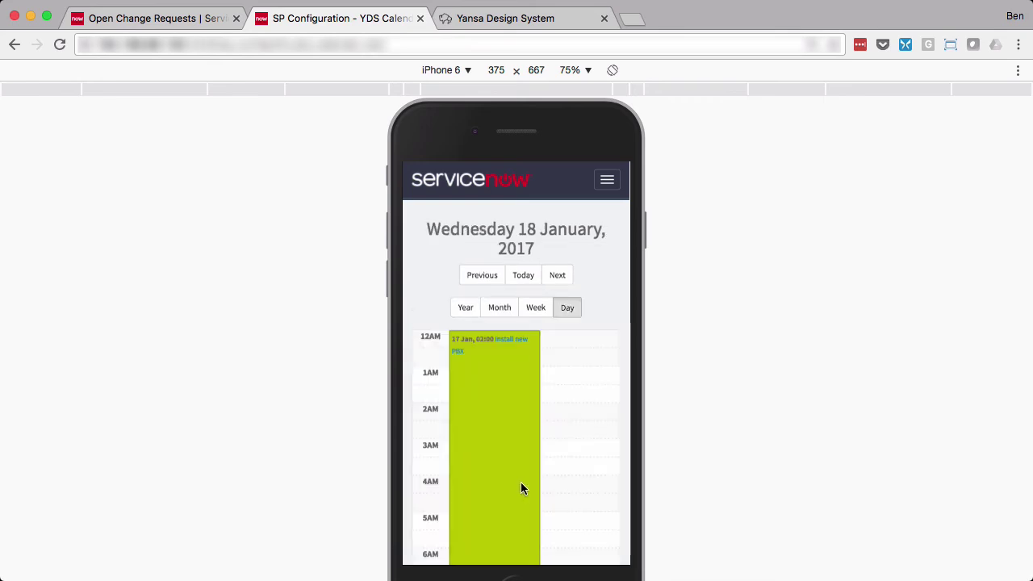
pyautogui.scroll(-5, 588, 432)
pyautogui.scroll(5, 589, 430)
# - Switch to the Yansa Design System page and look at the Banner (Flex) documentation
pyautogui.click(539, 18)
pyautogui.scroll(-1, 777, 351)
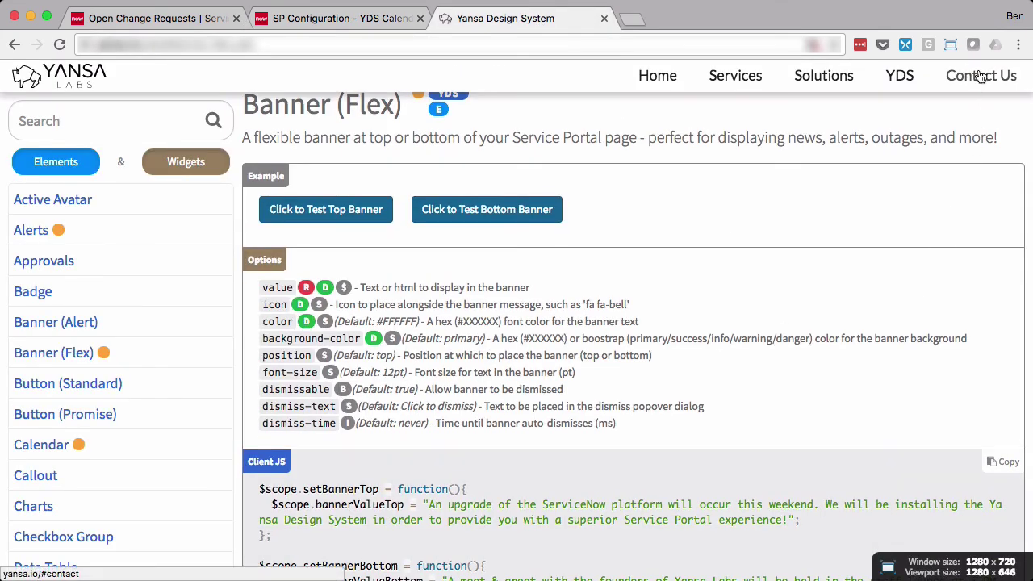